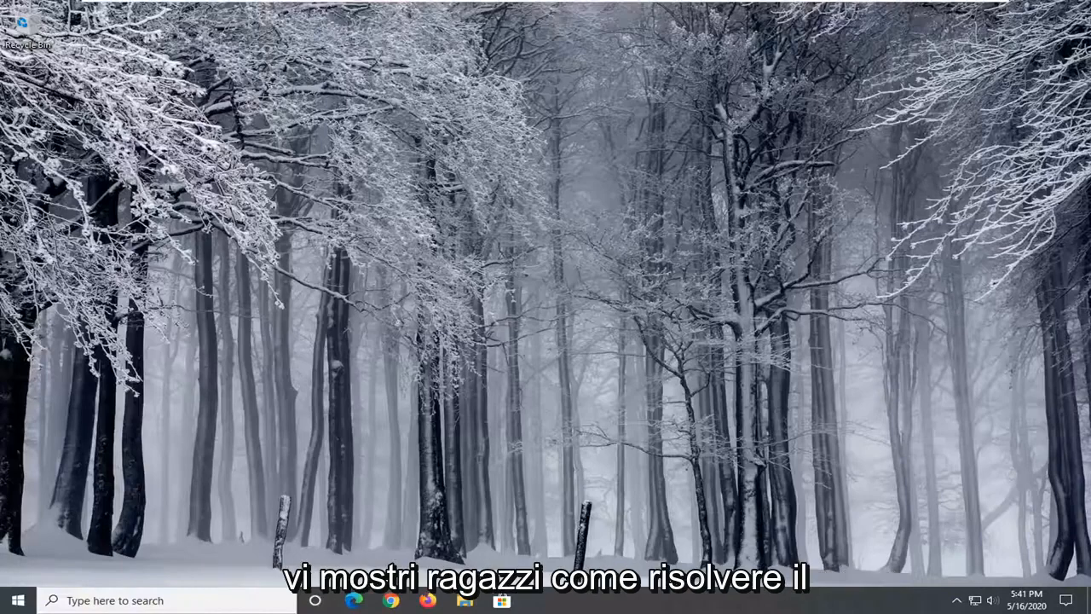
Launch the Windows Settings app from the Start menu.
click(16, 600)
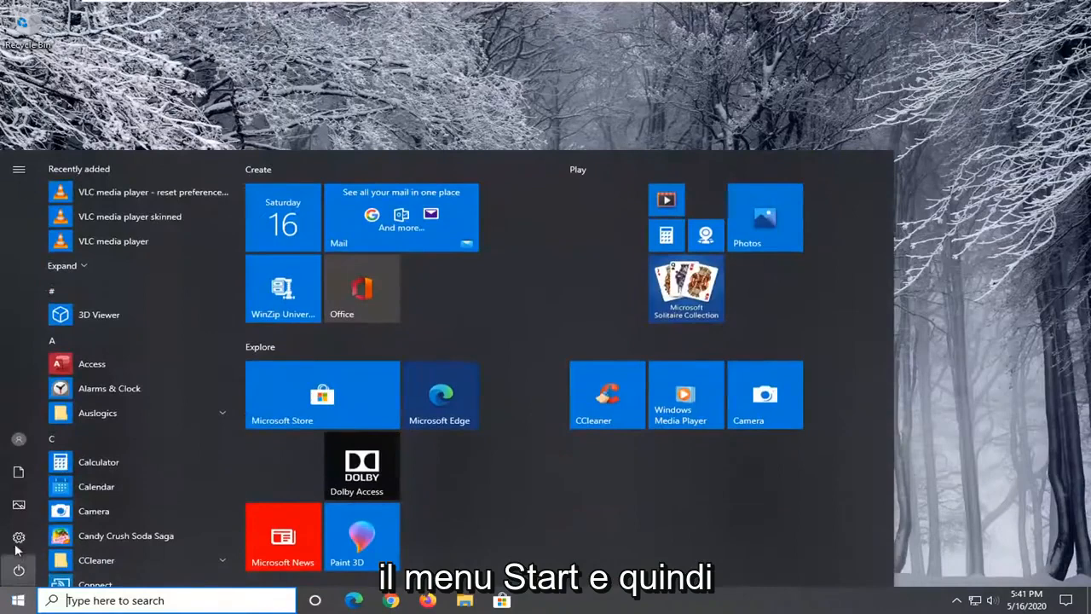
mouse_move(19, 537)
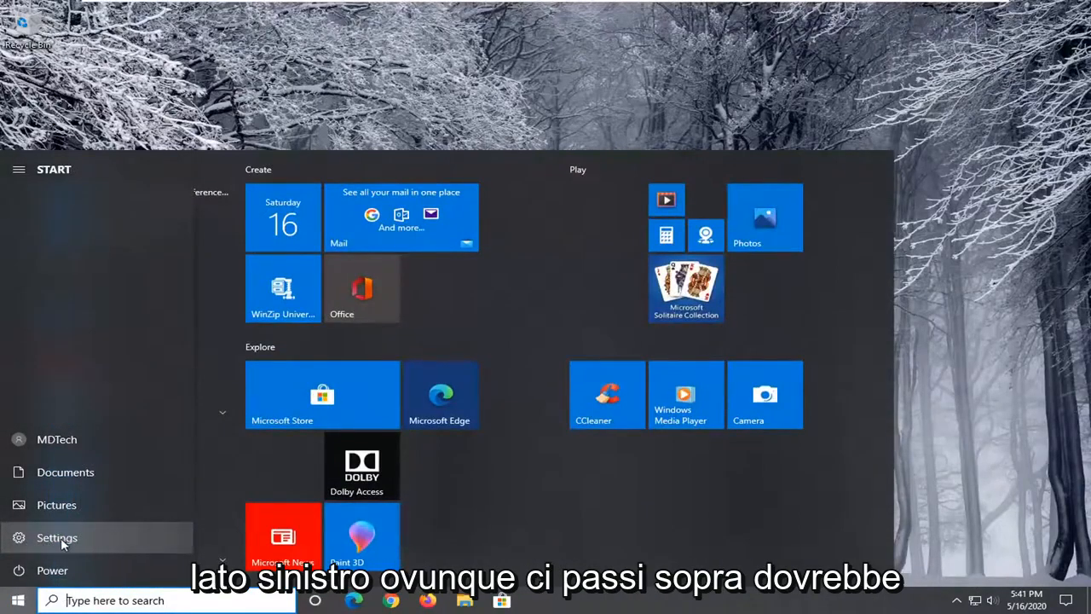
click(69, 538)
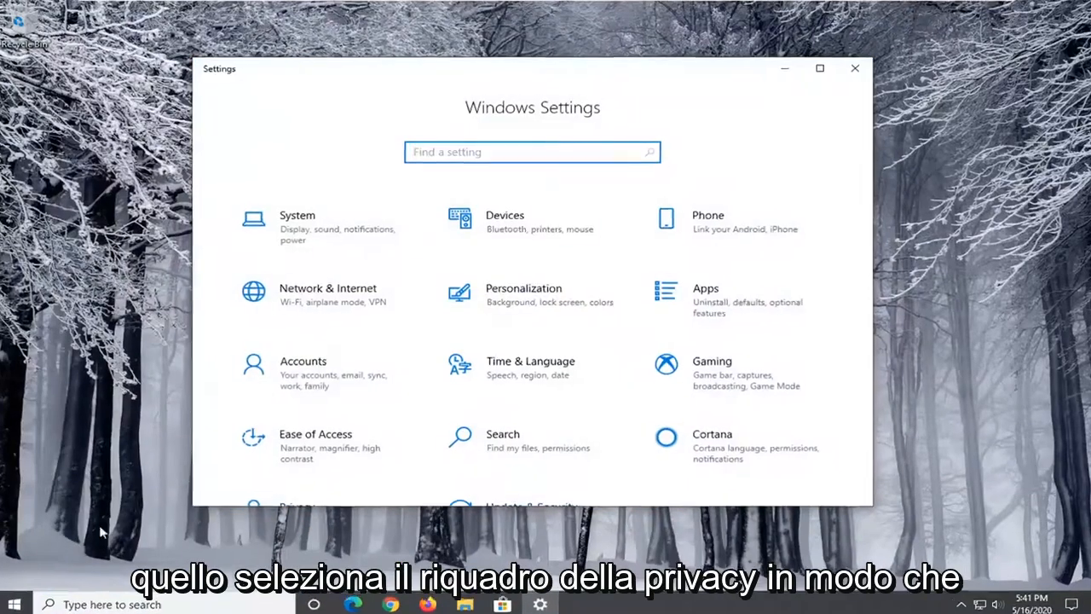
scroll(260, 545, down, 2)
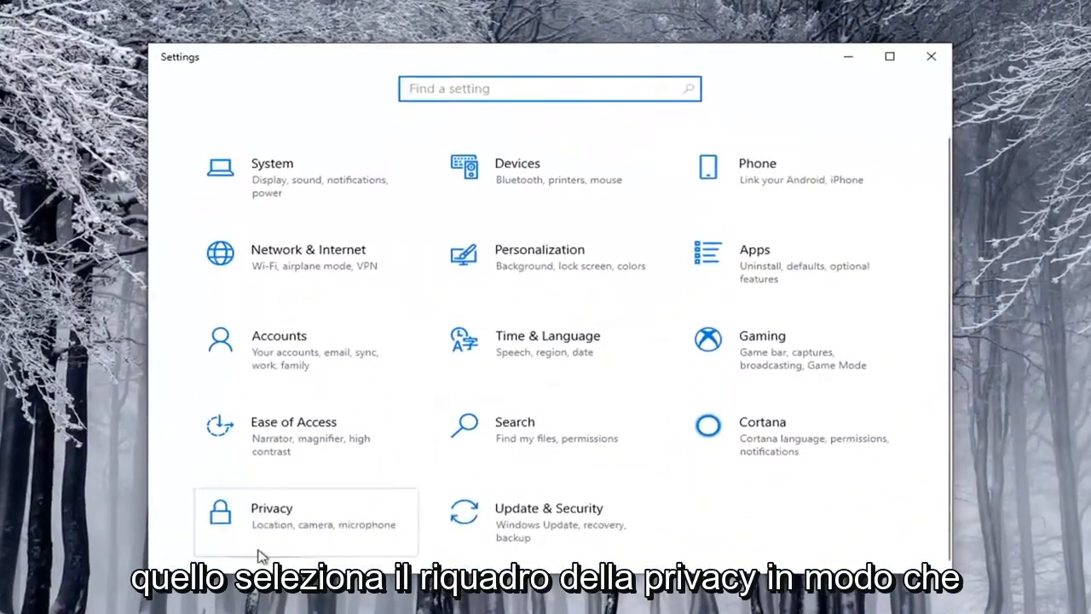
Turn 'Allow apps to access your camera' On in the Privacy Camera page.
click(280, 516)
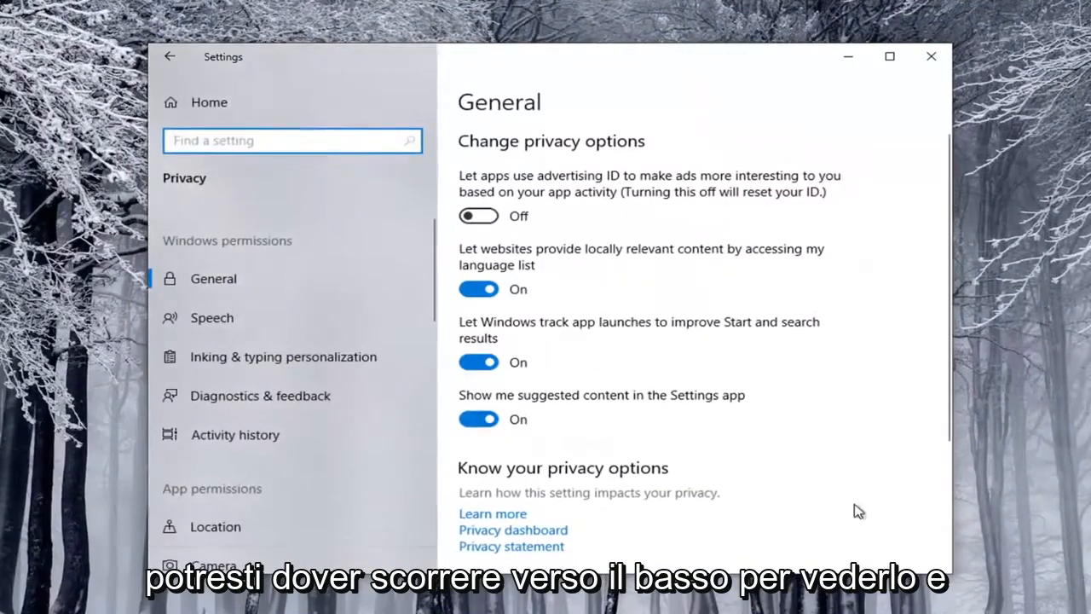
scroll(304, 356, down, 1)
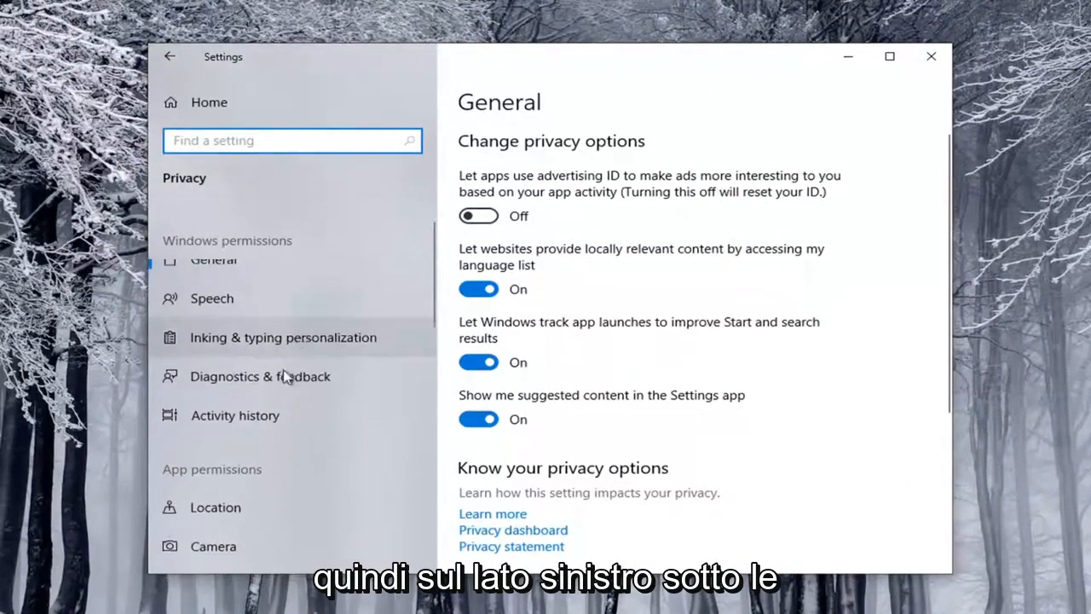
scroll(287, 378, down, 2)
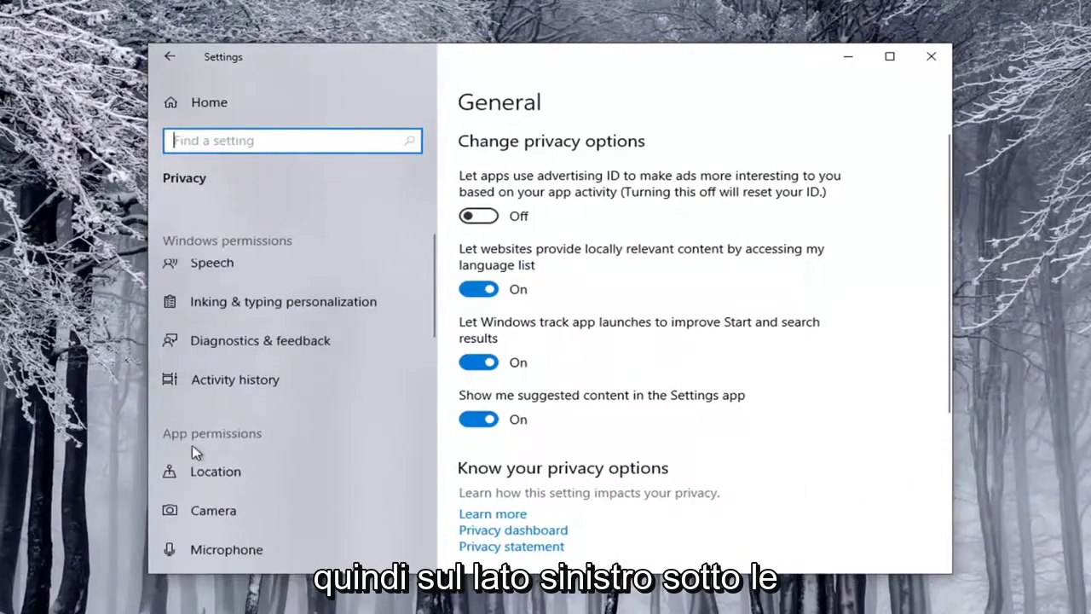
click(205, 516)
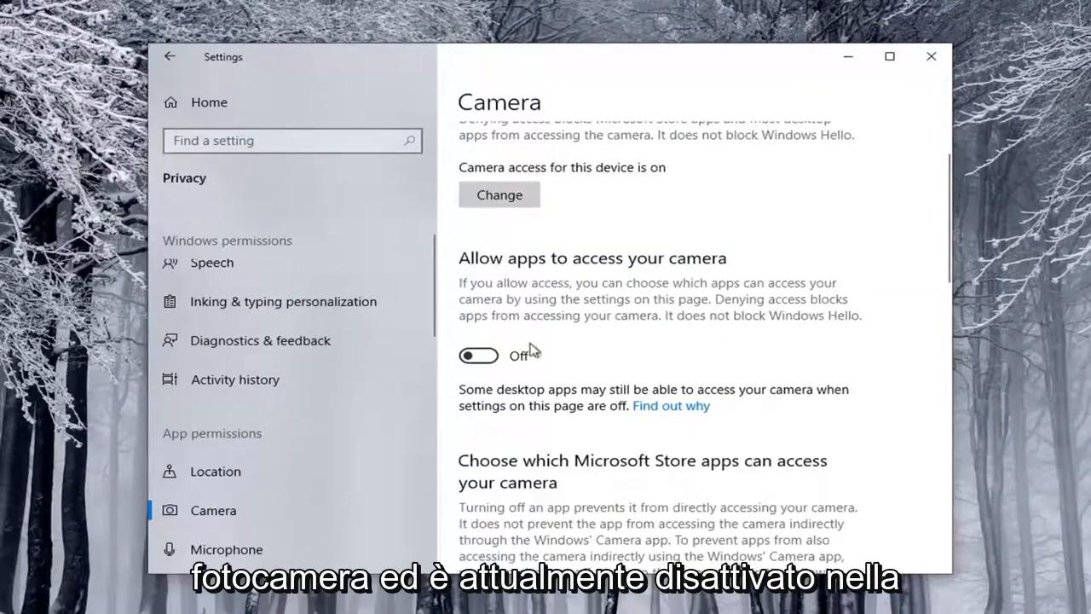
click(483, 361)
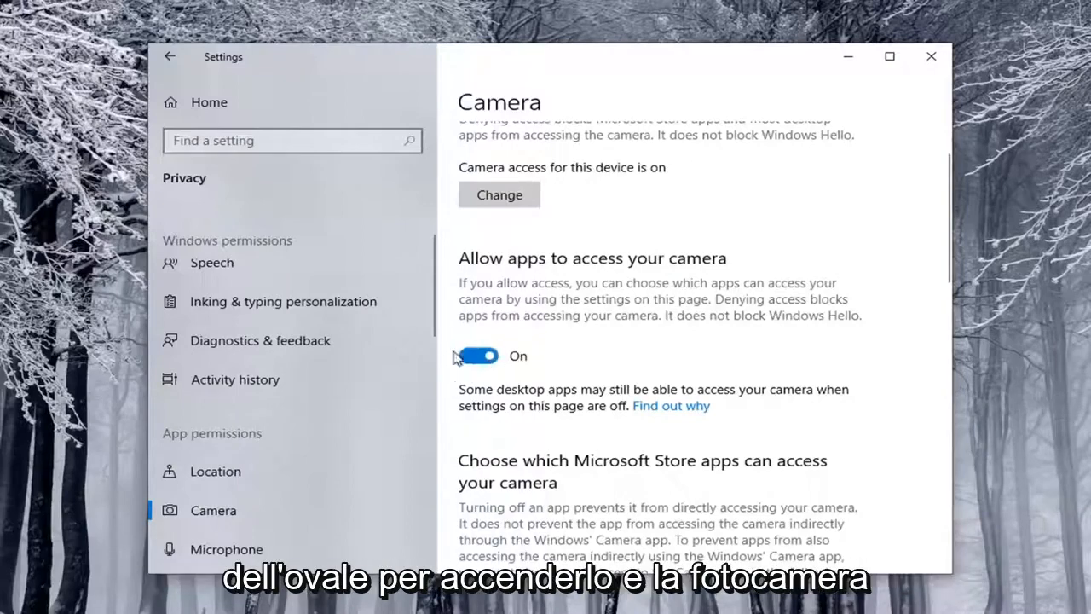
scroll(538, 309, up, 2)
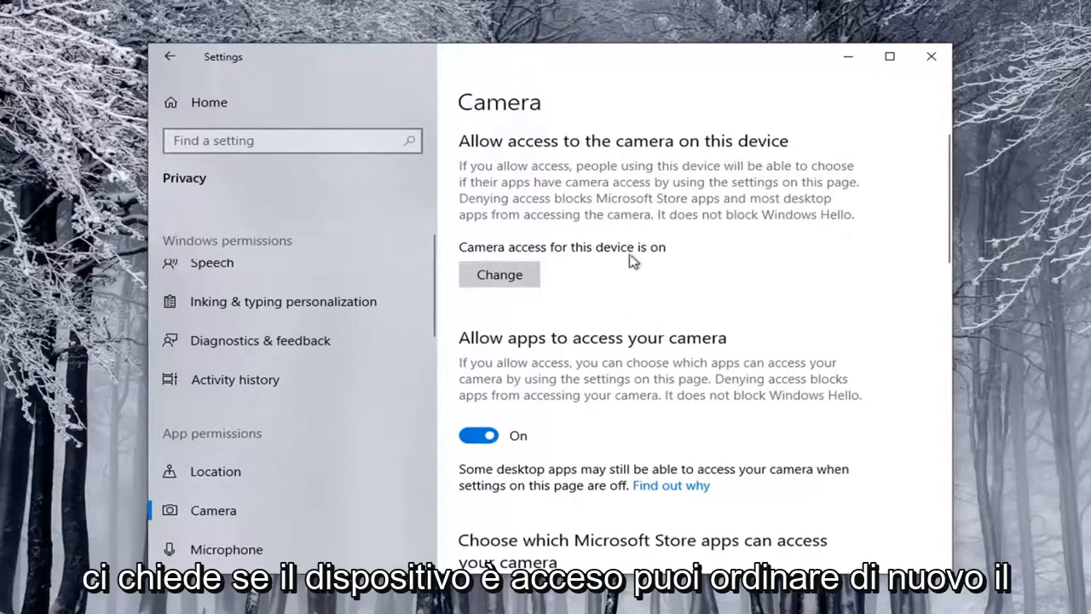
click(508, 282)
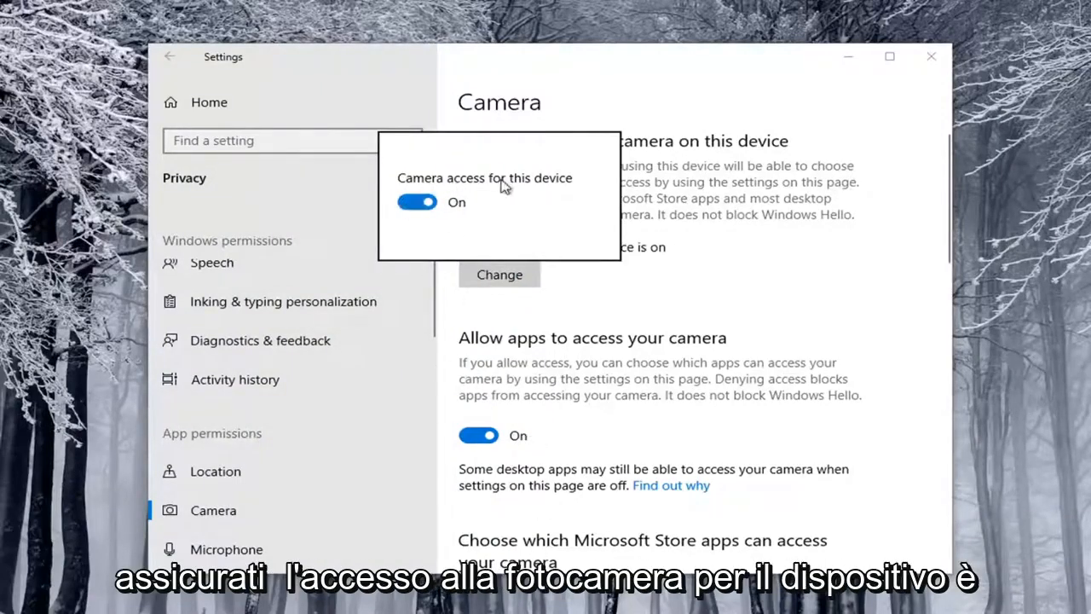
click(558, 382)
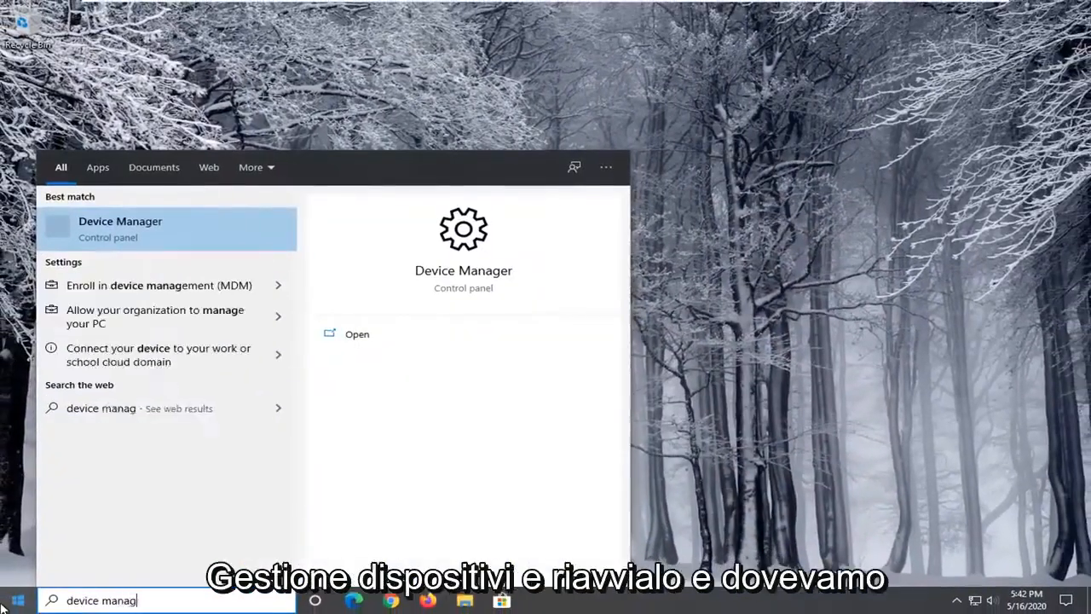
text(er)
Launch Device Manager from Start search and scan for hardware changes.
click(126, 245)
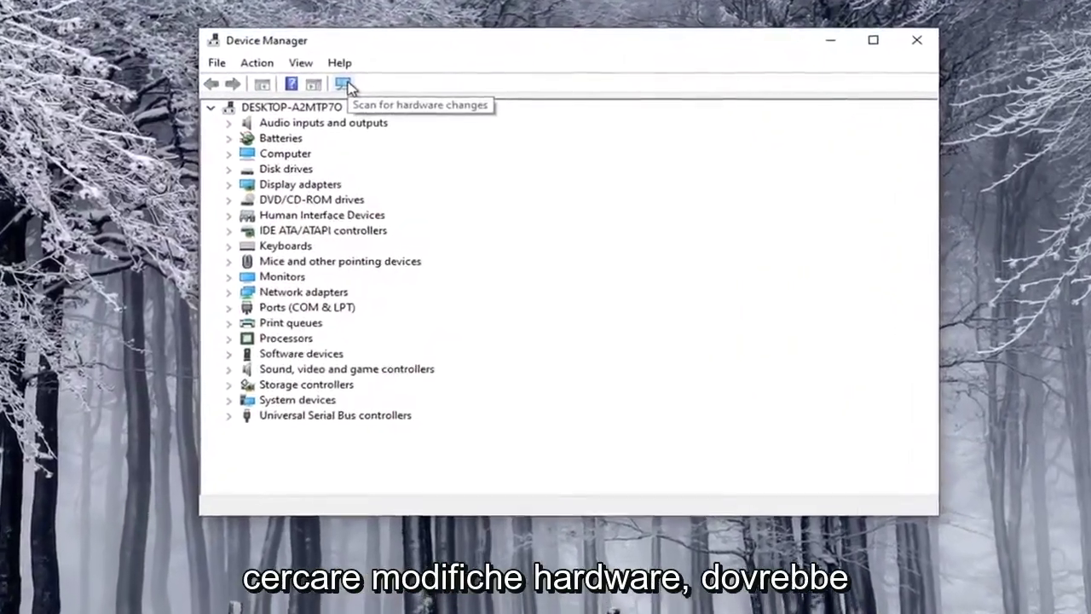
click(353, 83)
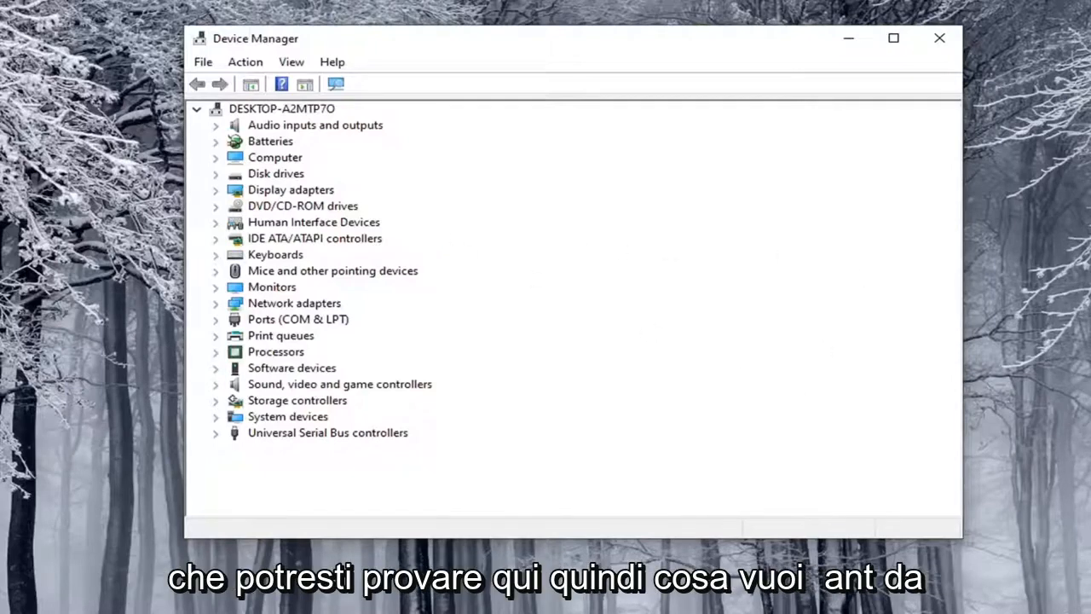
Start Add legacy hardware from the Action menu with the computer root node selected.
click(283, 109)
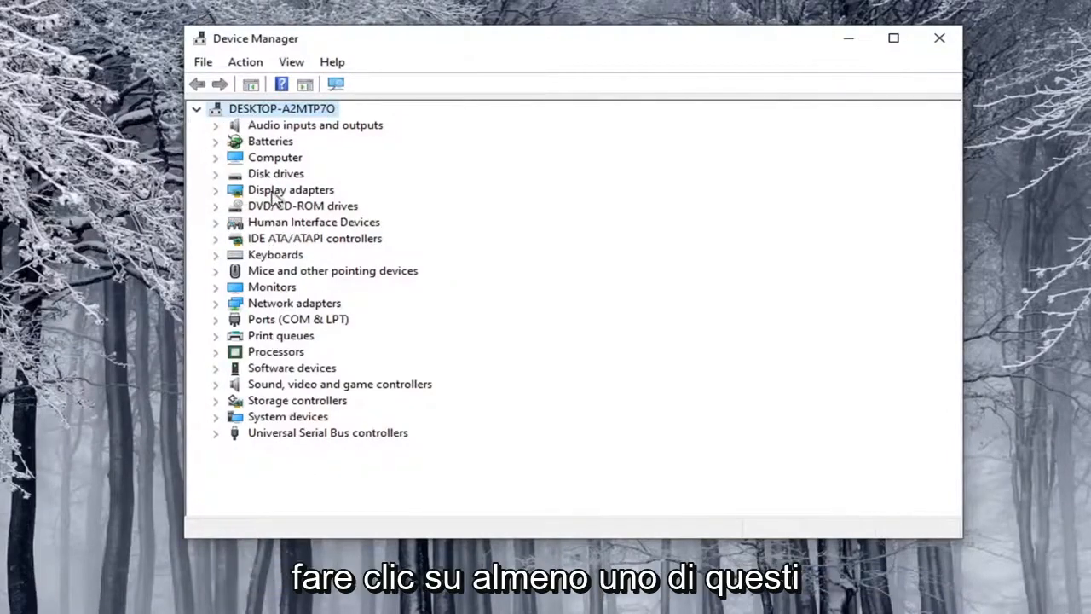
click(247, 66)
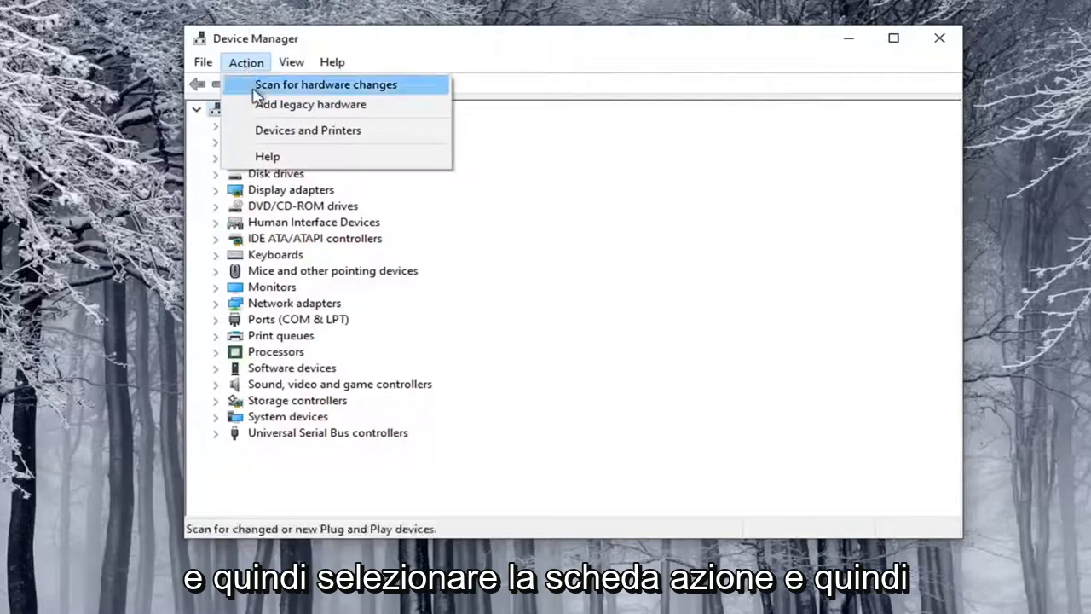
click(280, 110)
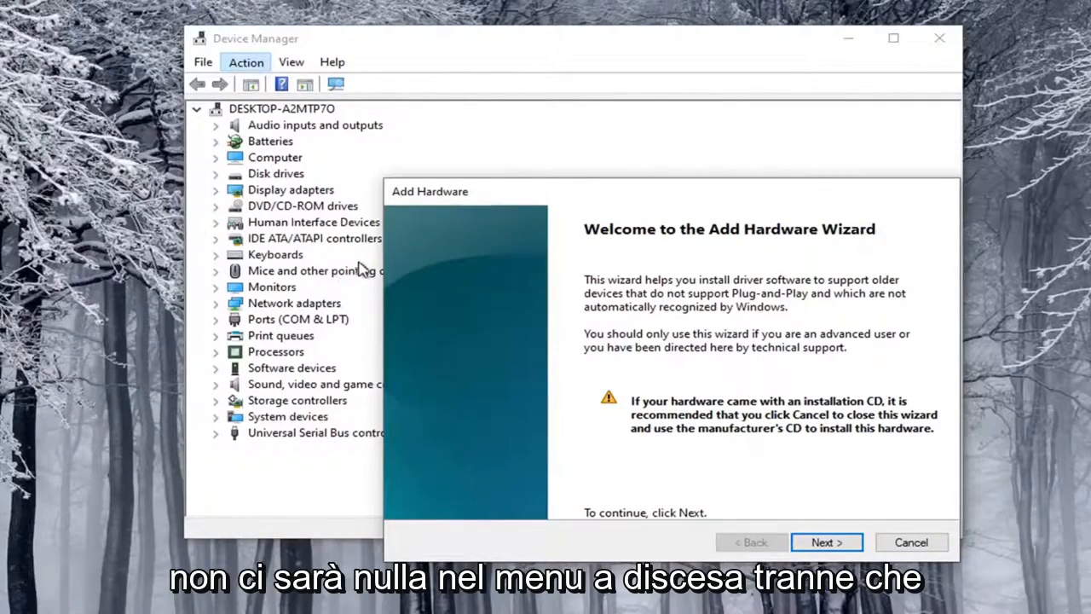
Advance the wizard with manual hardware selection and Cameras as the device type.
drag(501, 201, 400, 128)
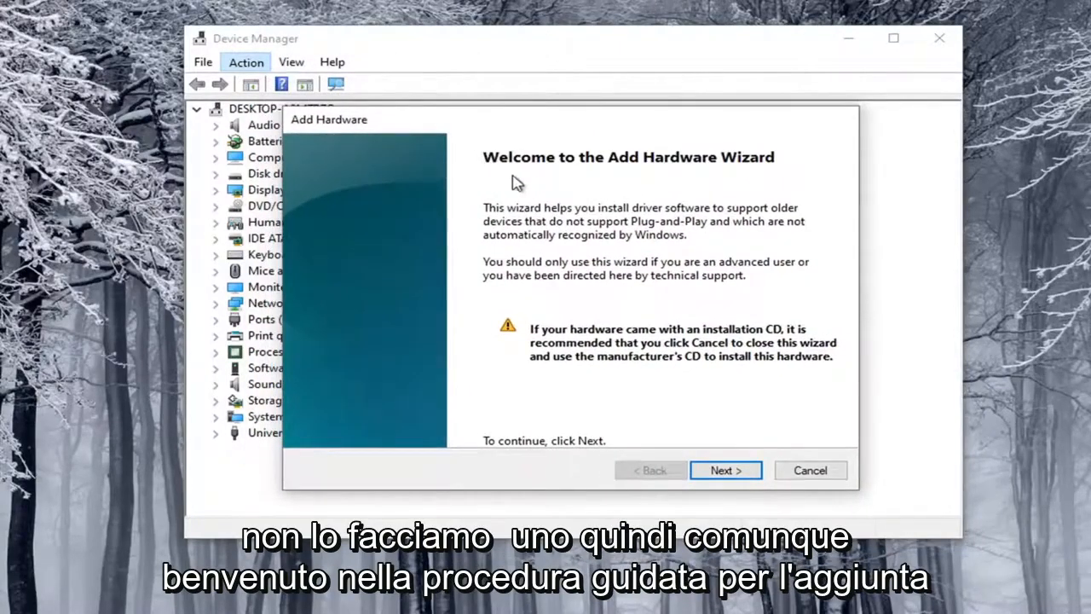
click(726, 474)
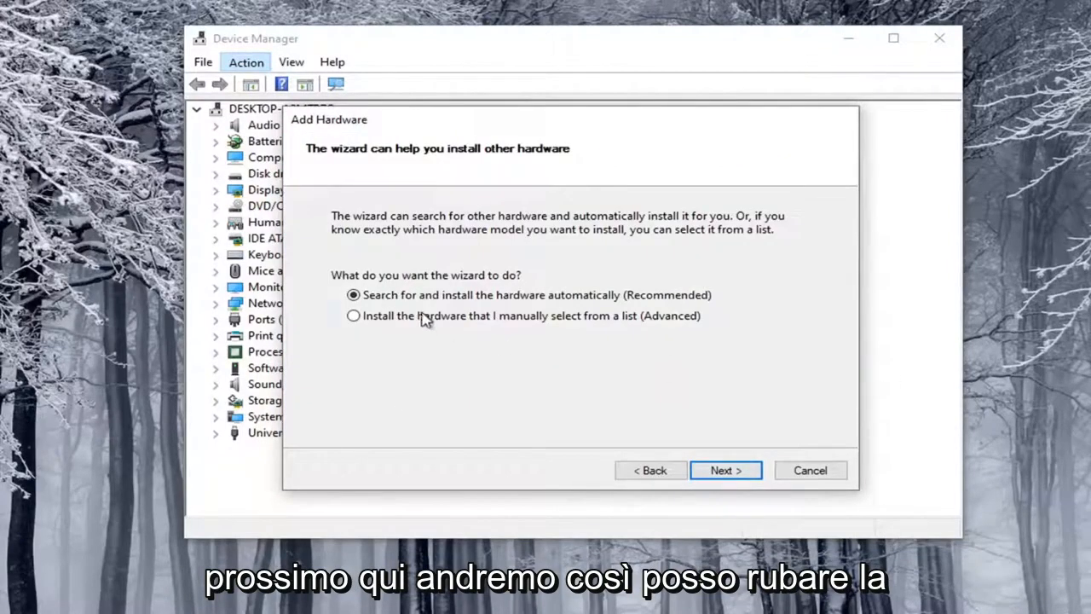
click(355, 317)
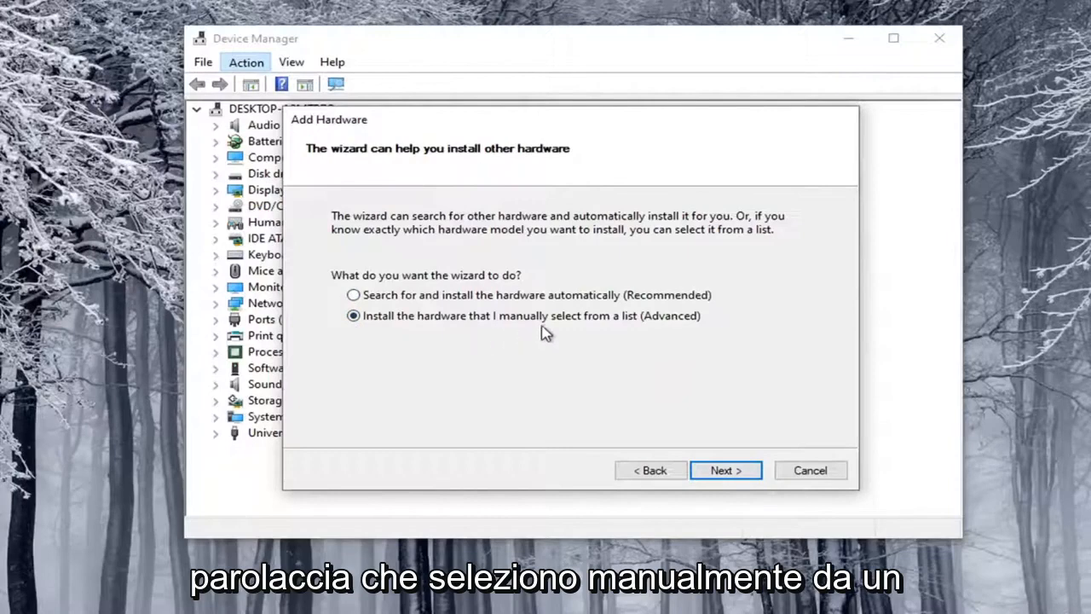
click(726, 474)
click(384, 300)
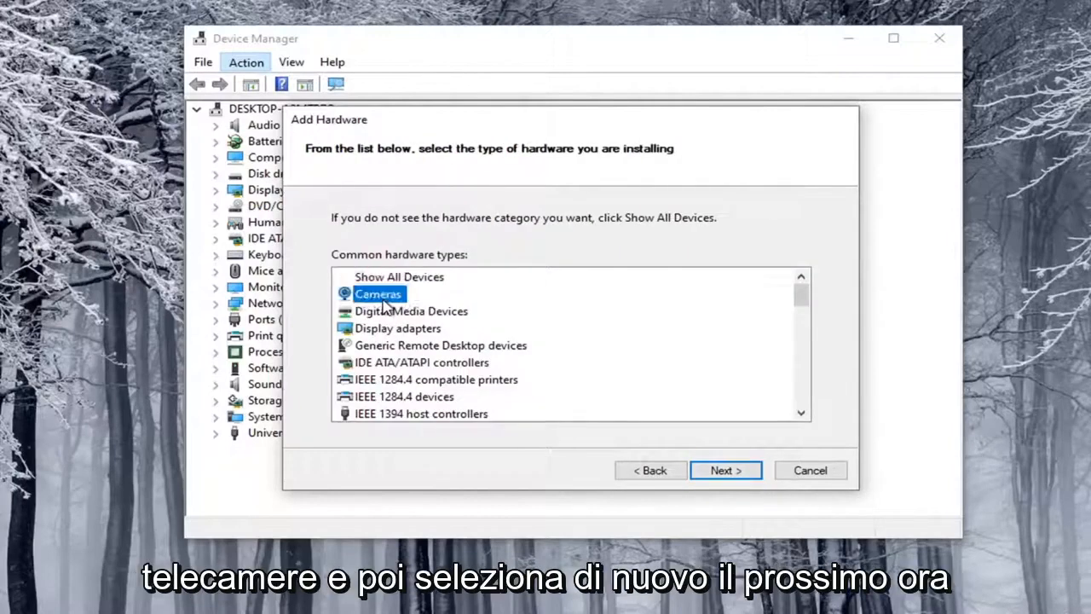
click(715, 474)
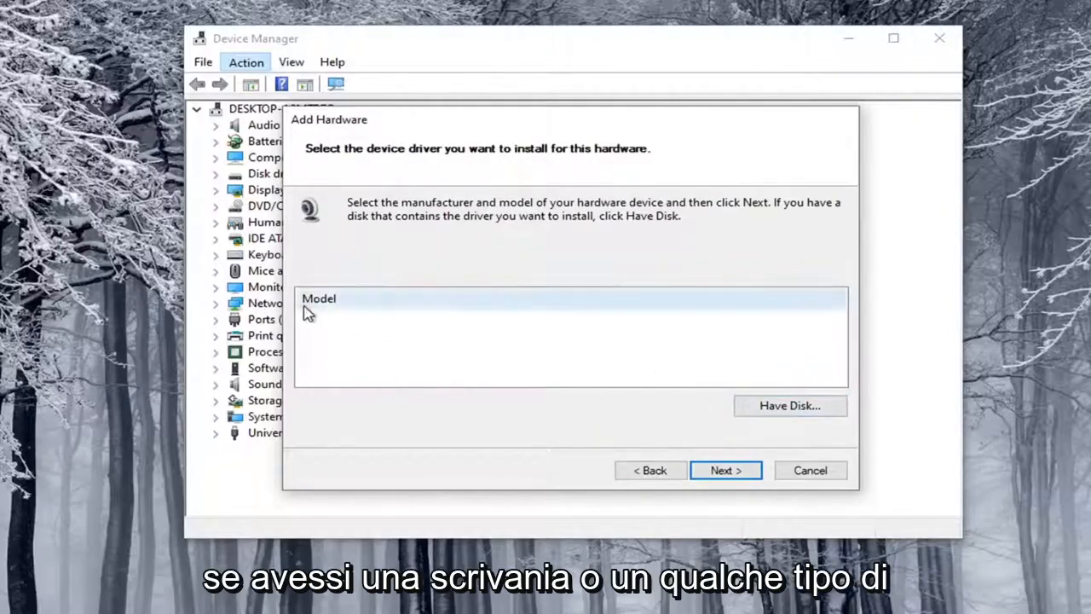
Bring up Have Disk for the camera driver, then cancel the Install From Disk dialog.
click(792, 414)
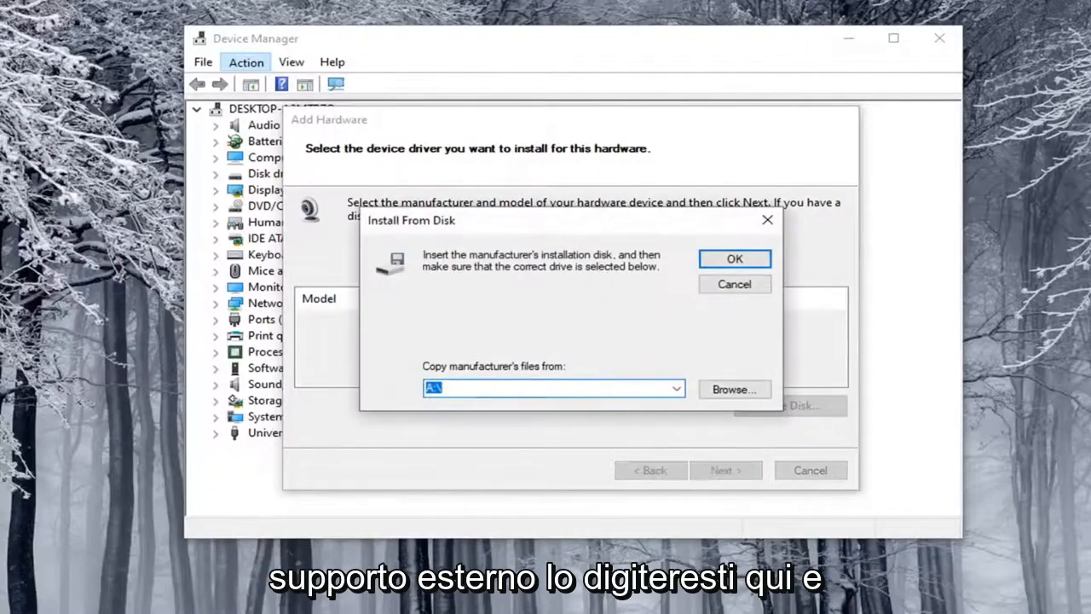
key(End)
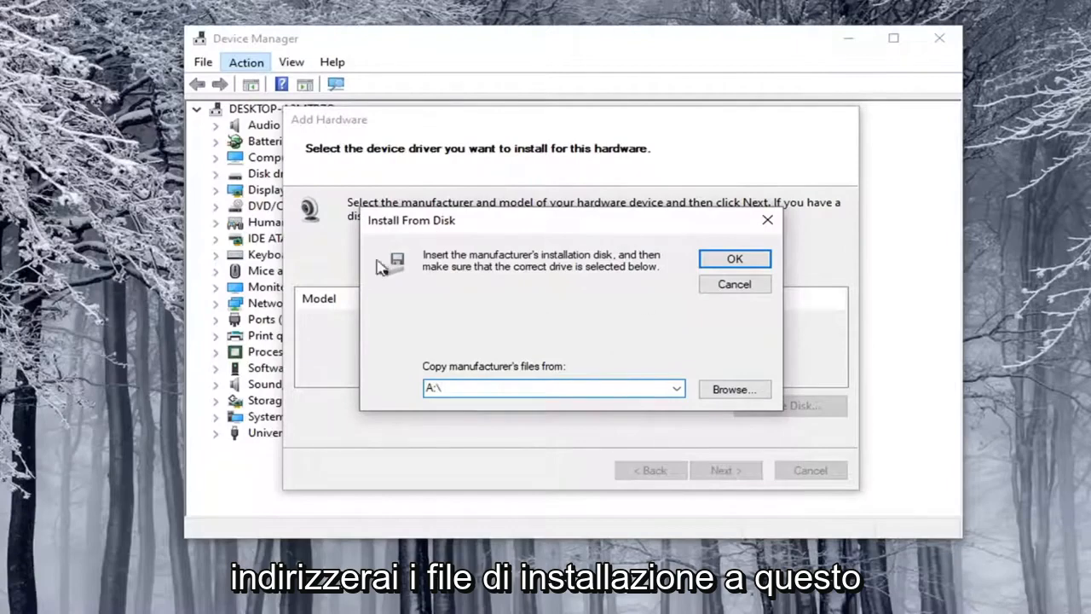
click(767, 220)
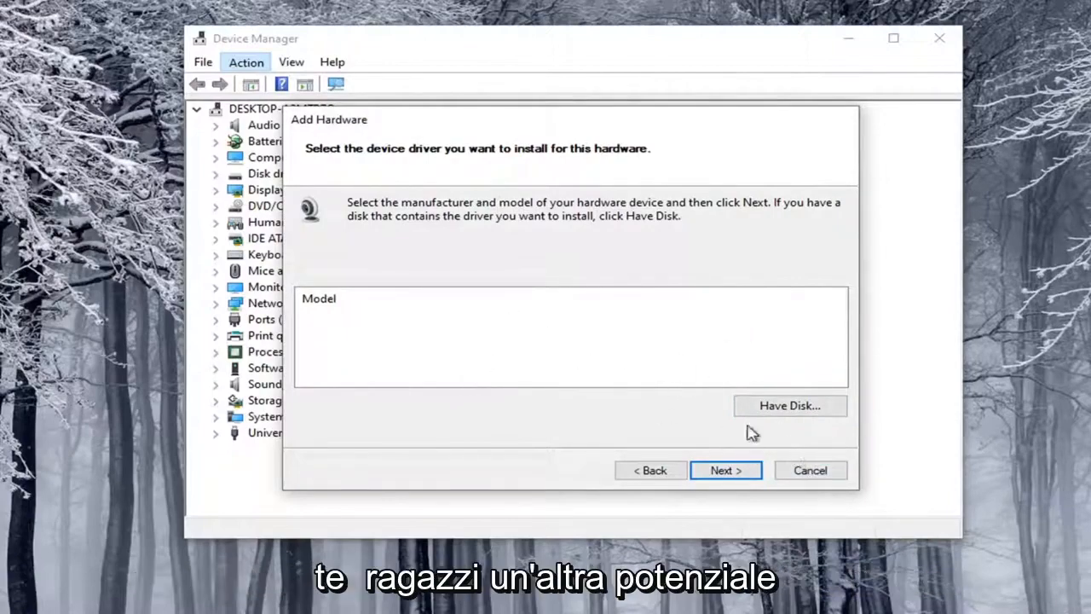
Cancel the Add Hardware wizard without installing a camera driver.
click(814, 471)
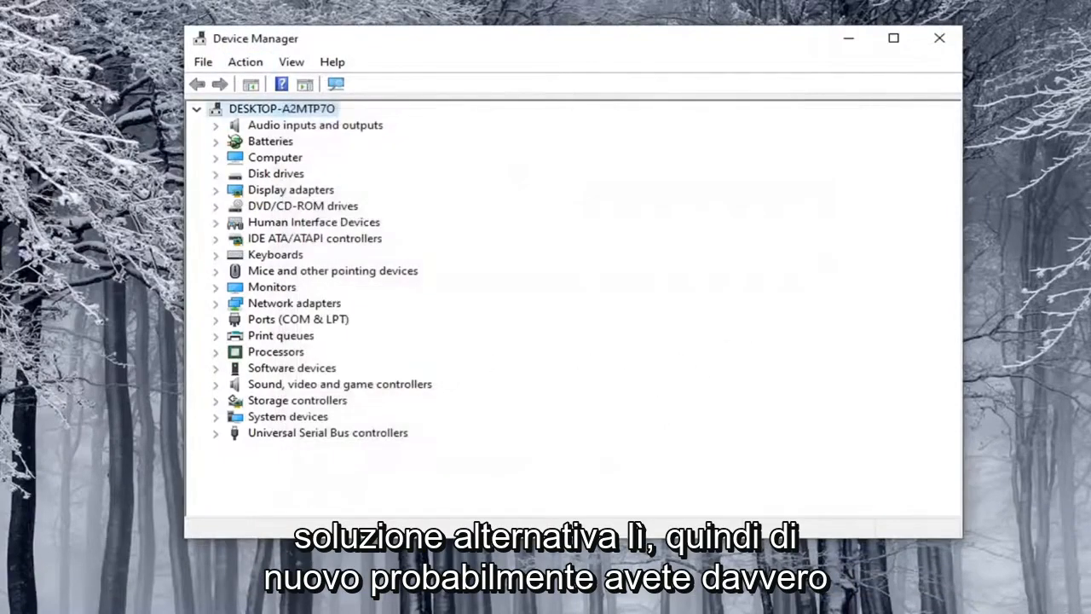